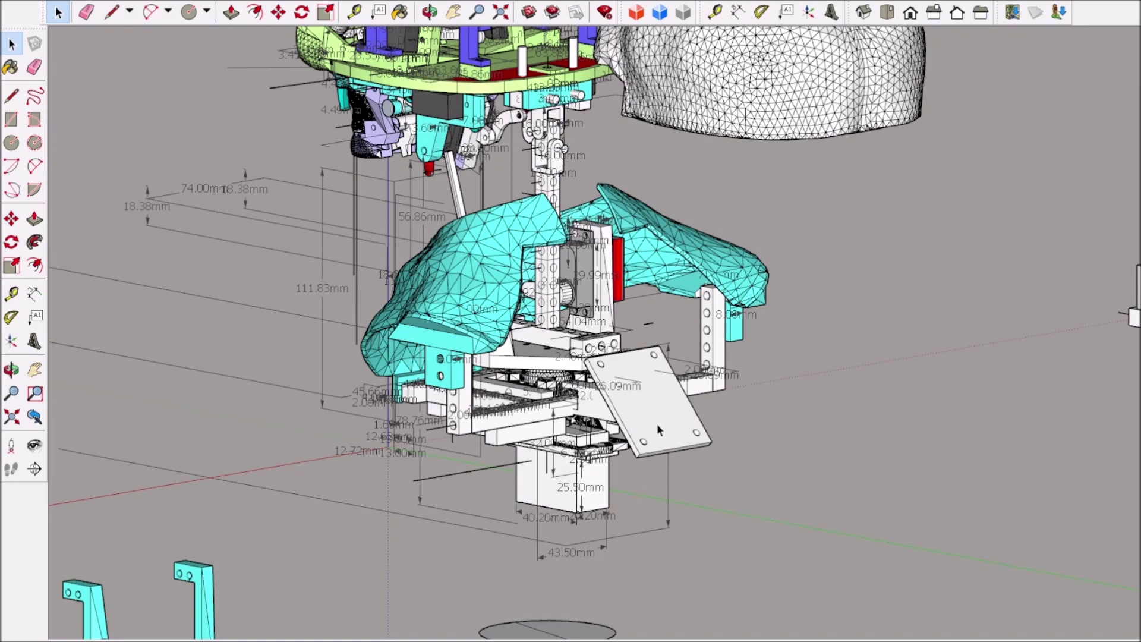
- Inspect the gimbal's mounting plate in front view, then return to an angled perspective
{"action": "mouse_move", "coordinate": [636, 488]}
{"action": "left_mouse_down"}
{"action": "mouse_move", "coordinate": [748, 415]}
{"action": "mouse_move", "coordinate": [581, 364]}
{"action": "left_mouse_up"}
{"action": "key", "text": "f"}
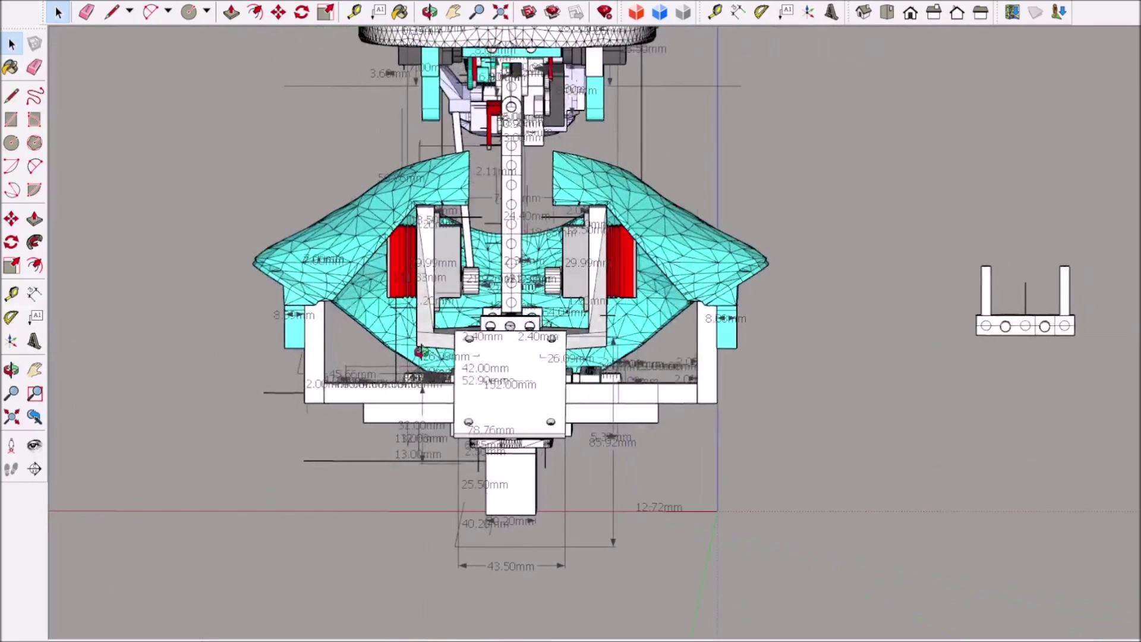
{"action": "key", "text": "Page_Up"}
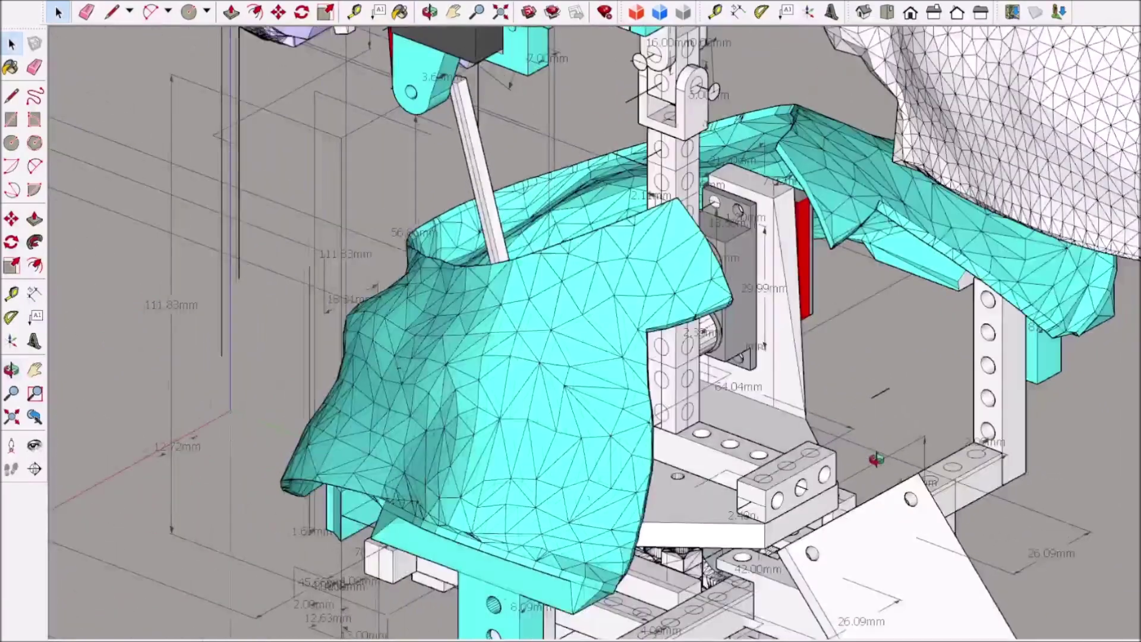
- Select a part of the chest assembly and orbit around the cyan chest cover
{"action": "left_click", "coordinate": [682, 298]}
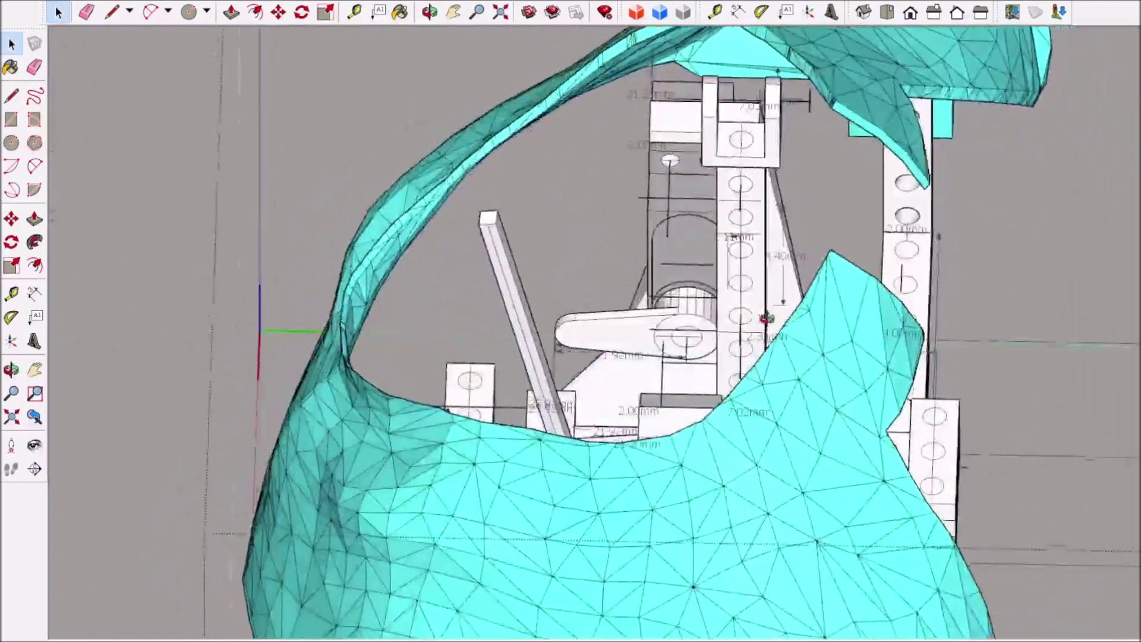
{"action": "left_click_drag", "start_coordinate": [767, 319], "coordinate": [716, 18]}
{"action": "key", "text": "space"}
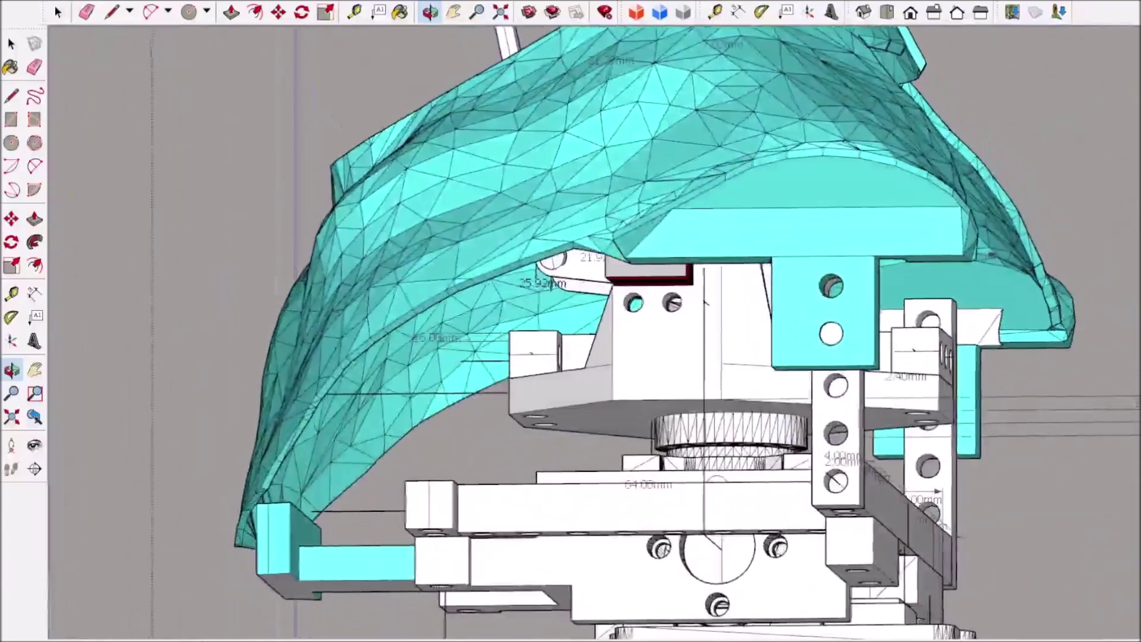
{"action": "scroll", "coordinate": [750, 344], "scroll_direction": "down", "scroll_amount": 2}
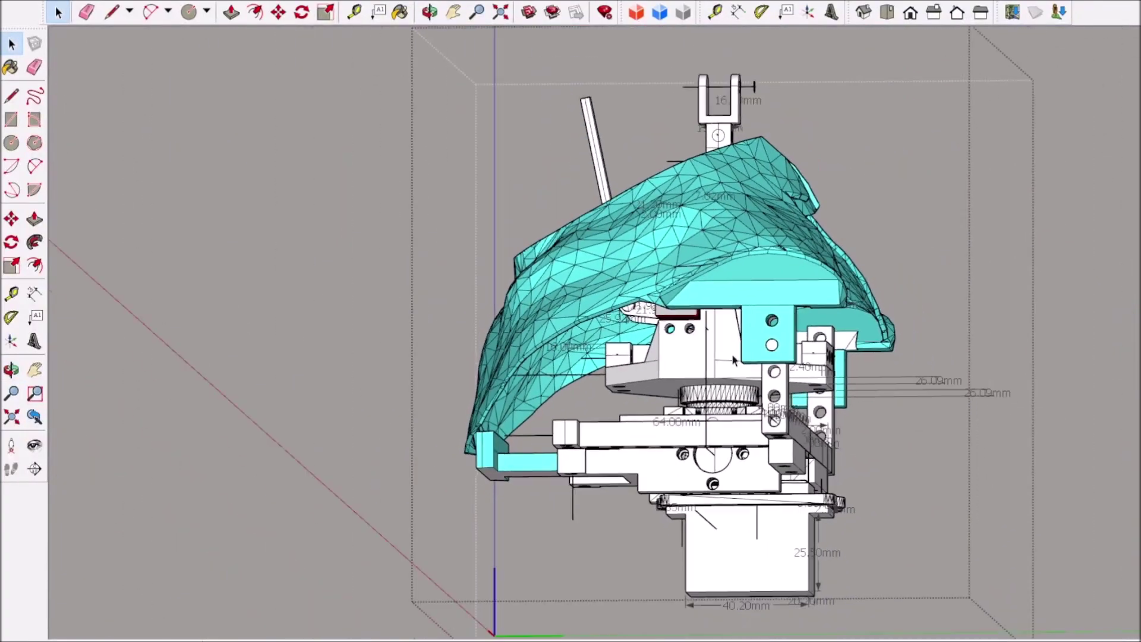
{"action": "scroll", "coordinate": [750, 357], "scroll_direction": "up", "scroll_amount": 6}
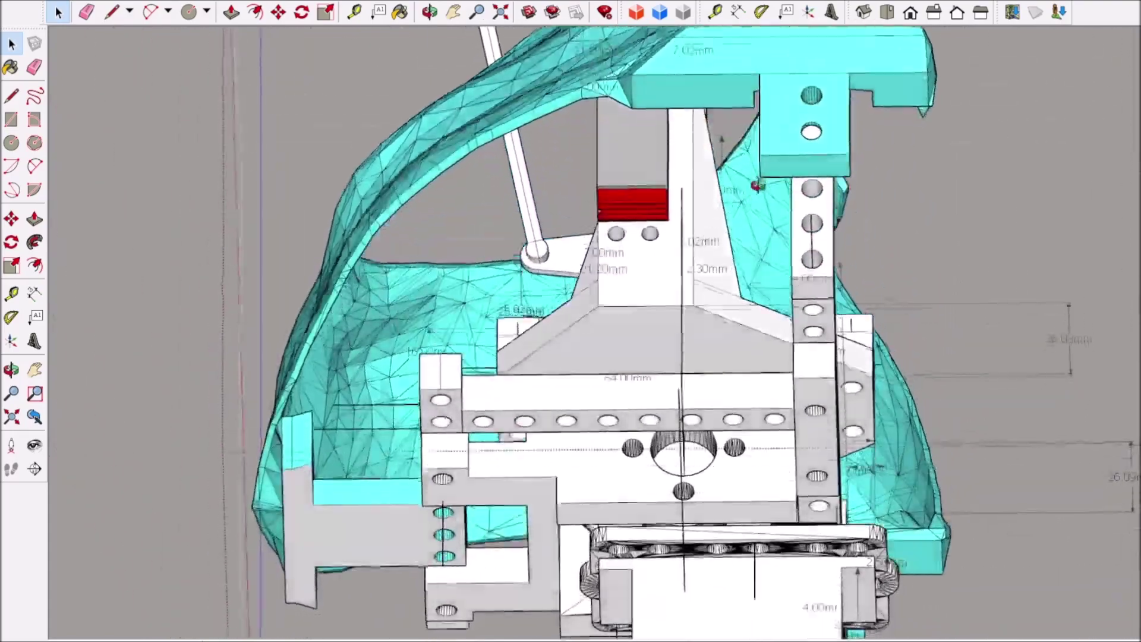
{"action": "left_click_drag", "start_coordinate": [757, 186], "coordinate": [275, 172]}
{"action": "key", "text": "f"}
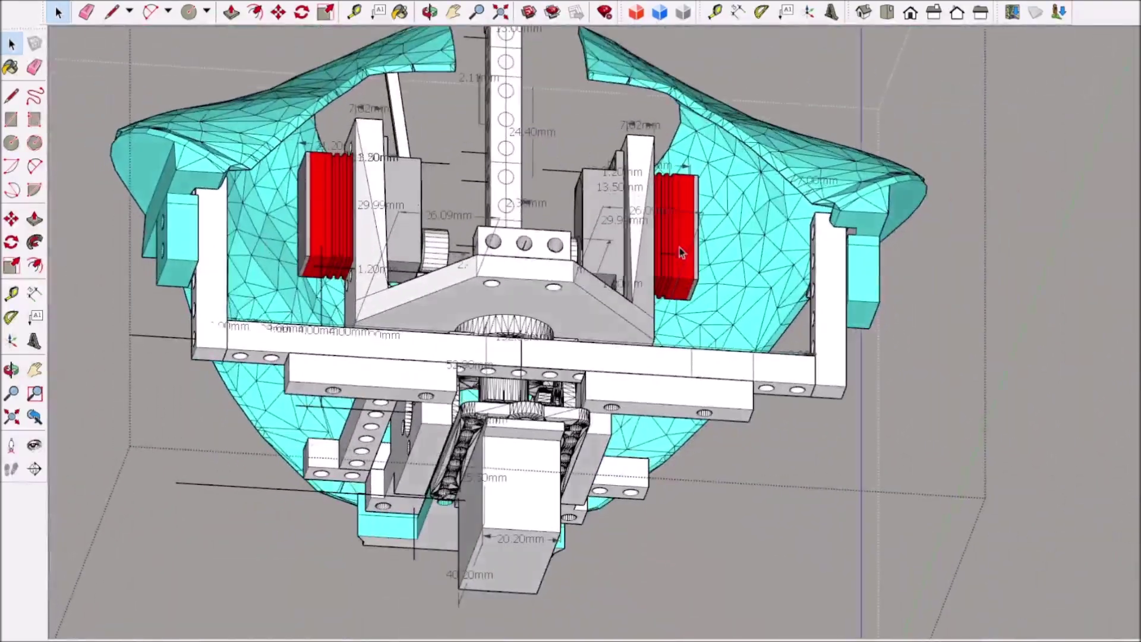
- Orbit and zoom to look down into the cyan chest cover's opening
{"action": "left_click_drag", "start_coordinate": [780, 288], "coordinate": [598, 234]}
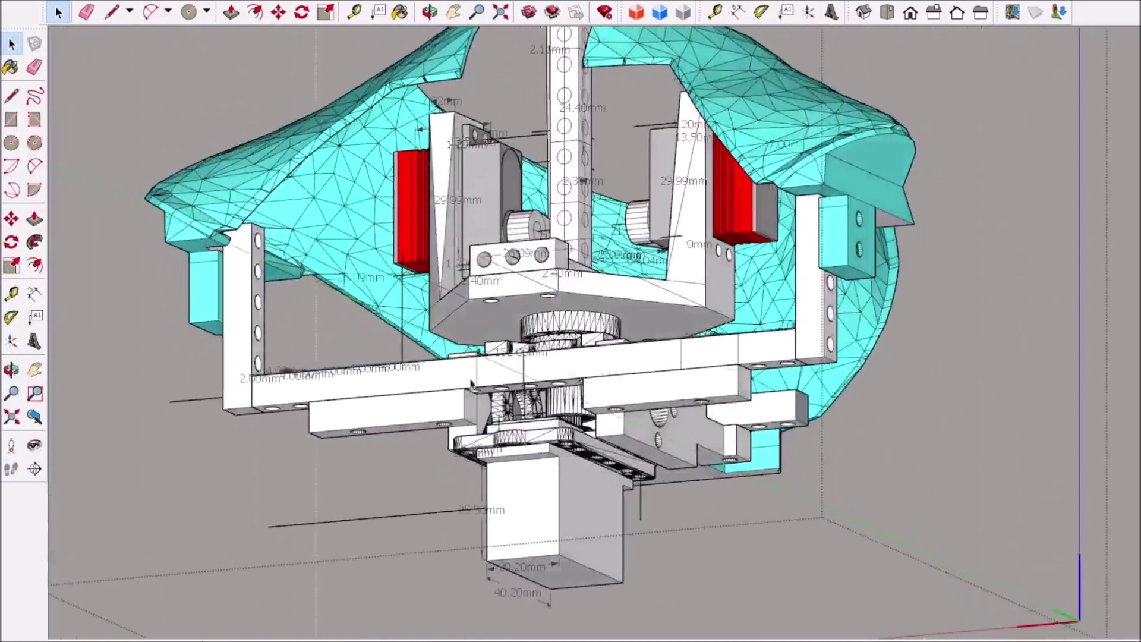
{"action": "scroll", "coordinate": [606, 236], "scroll_direction": "down", "scroll_amount": 2}
{"action": "scroll", "coordinate": [606, 236], "scroll_direction": "down", "scroll_amount": 2}
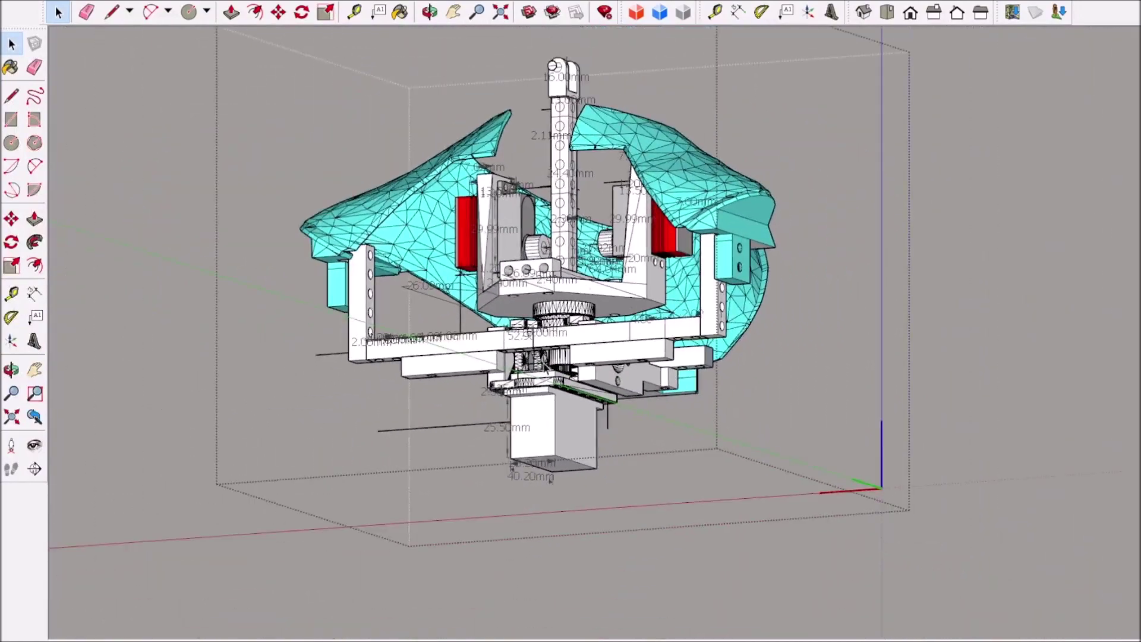
{"action": "scroll", "coordinate": [640, 443], "scroll_direction": "up", "scroll_amount": 6}
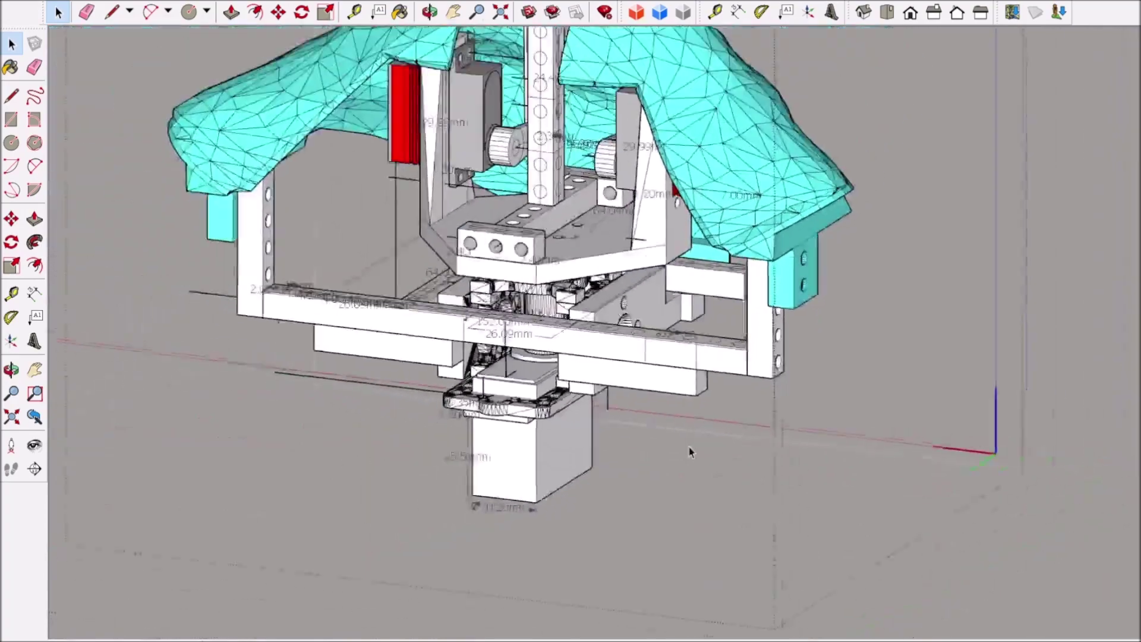
{"action": "scroll", "coordinate": [690, 453], "scroll_direction": "down", "scroll_amount": 4}
{"action": "left_click_drag", "start_coordinate": [690, 453], "coordinate": [858, 438]}
{"action": "scroll", "coordinate": [828, 446], "scroll_direction": "up", "scroll_amount": 2}
{"action": "scroll", "coordinate": [747, 412], "scroll_direction": "down", "scroll_amount": 3}
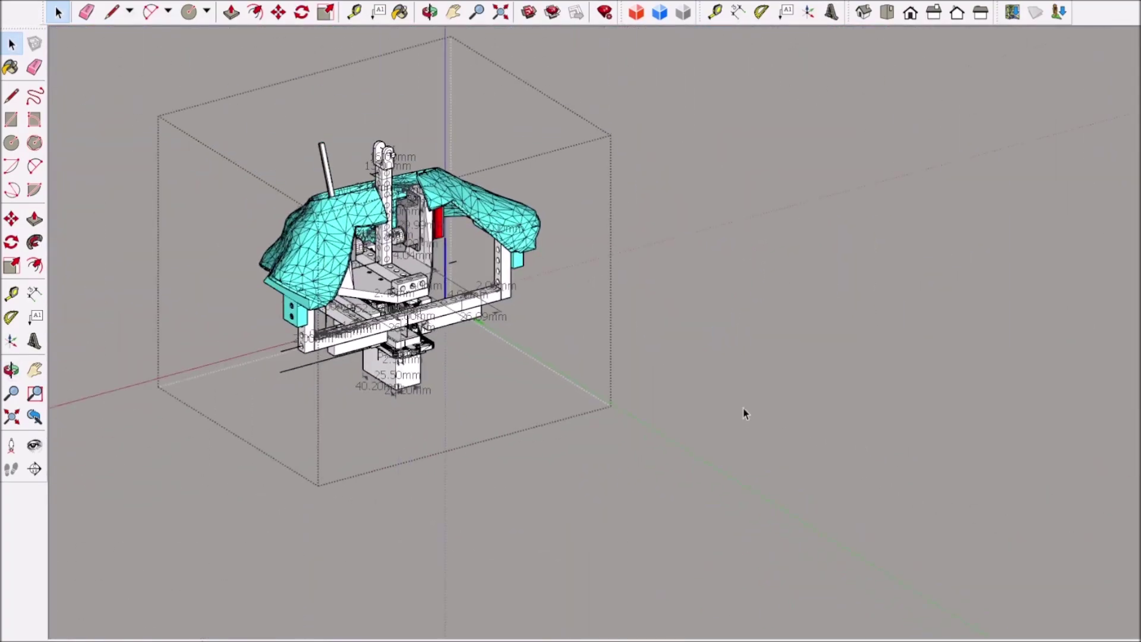
{"action": "scroll", "coordinate": [292, 91], "scroll_direction": "up", "scroll_amount": 2}
{"action": "left_click_drag", "start_coordinate": [293, 91], "coordinate": [565, 405]}
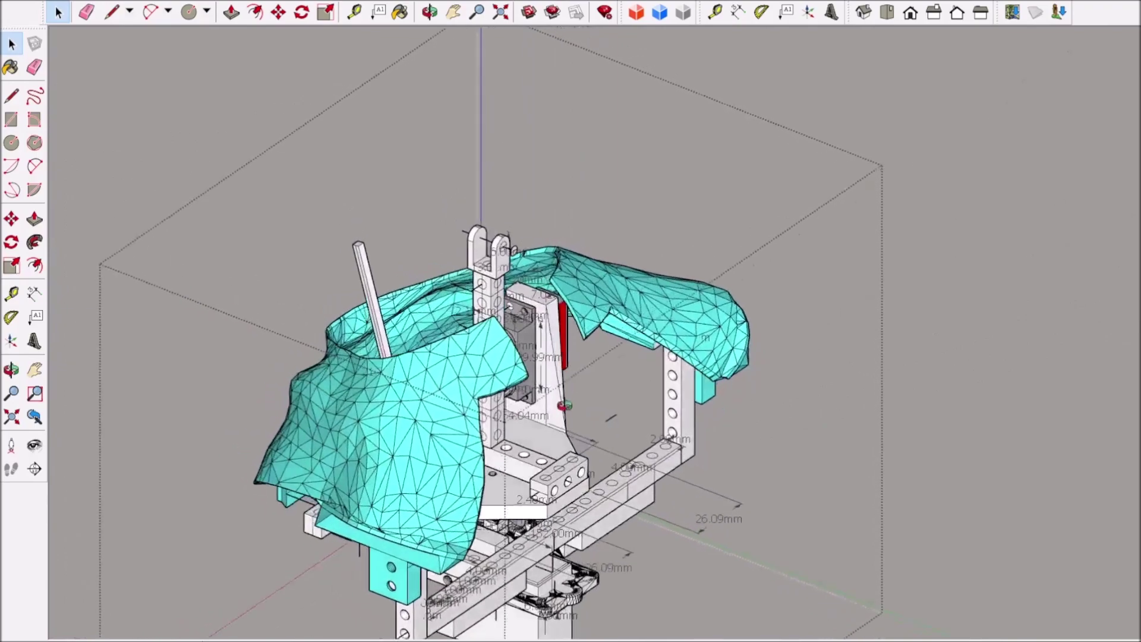
{"action": "scroll", "coordinate": [512, 420], "scroll_direction": "up", "scroll_amount": 3}
{"action": "mouse_move", "coordinate": [368, 416]}
{"action": "left_mouse_down"}
{"action": "mouse_move", "coordinate": [754, 461]}
{"action": "mouse_move", "coordinate": [1123, 460]}
{"action": "left_mouse_up"}
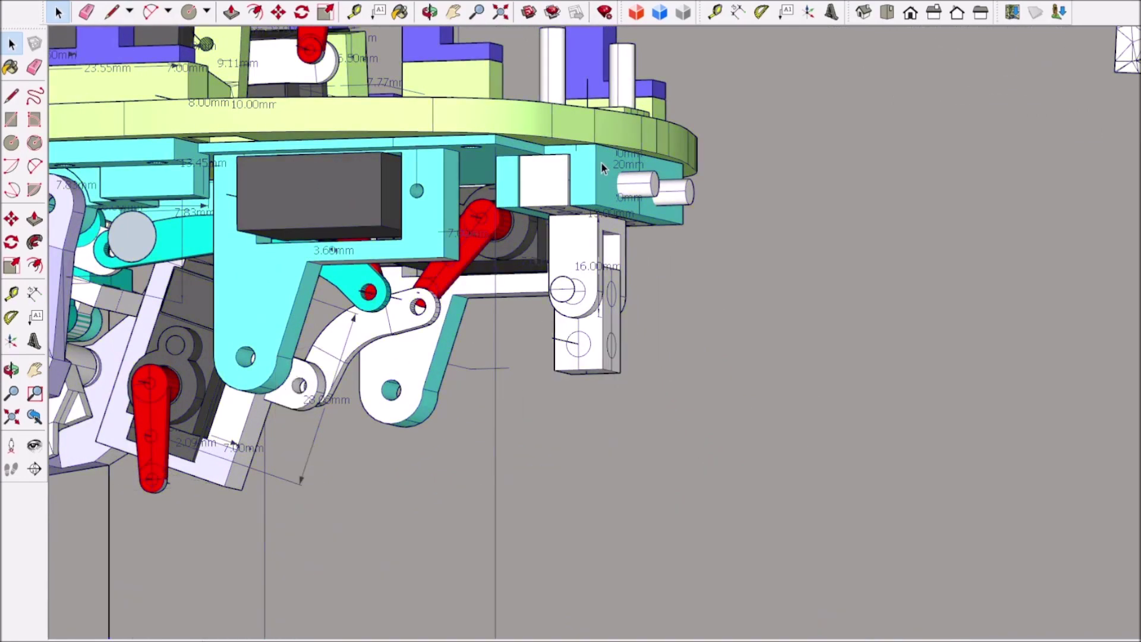
- Open the head mount group to inspect its isolated mounting plate, then close it
{"action": "left_click", "coordinate": [602, 162]}
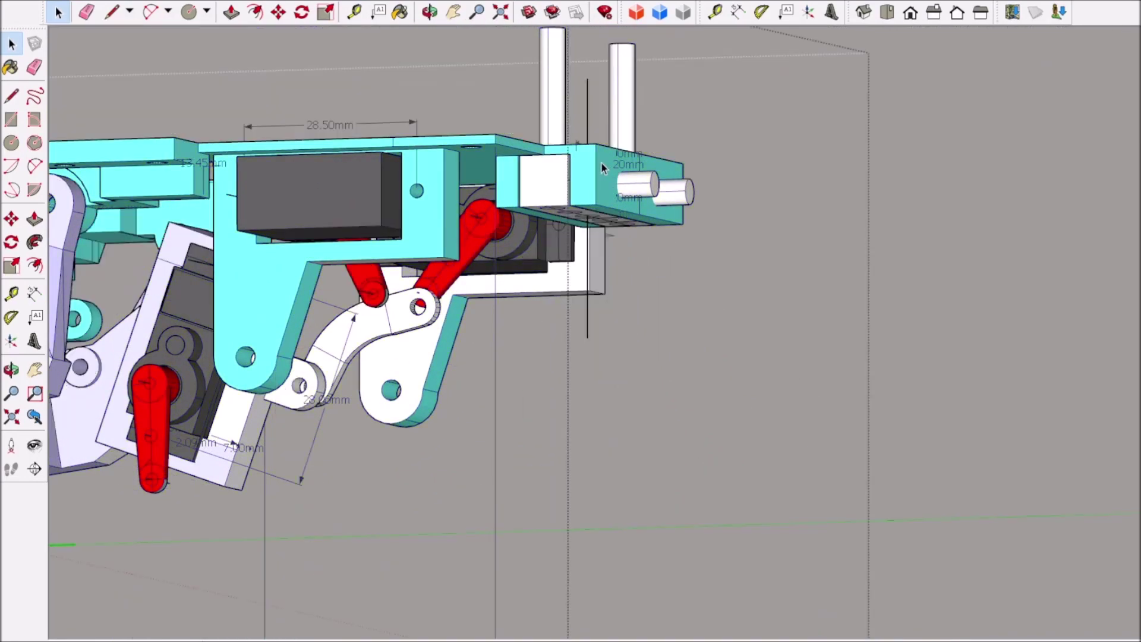
{"action": "left_click_drag", "start_coordinate": [602, 163], "coordinate": [612, 340]}
{"action": "scroll", "coordinate": [749, 261], "scroll_direction": "down", "scroll_amount": 3}
{"action": "scroll", "coordinate": [779, 286], "scroll_direction": "up", "scroll_amount": 5}
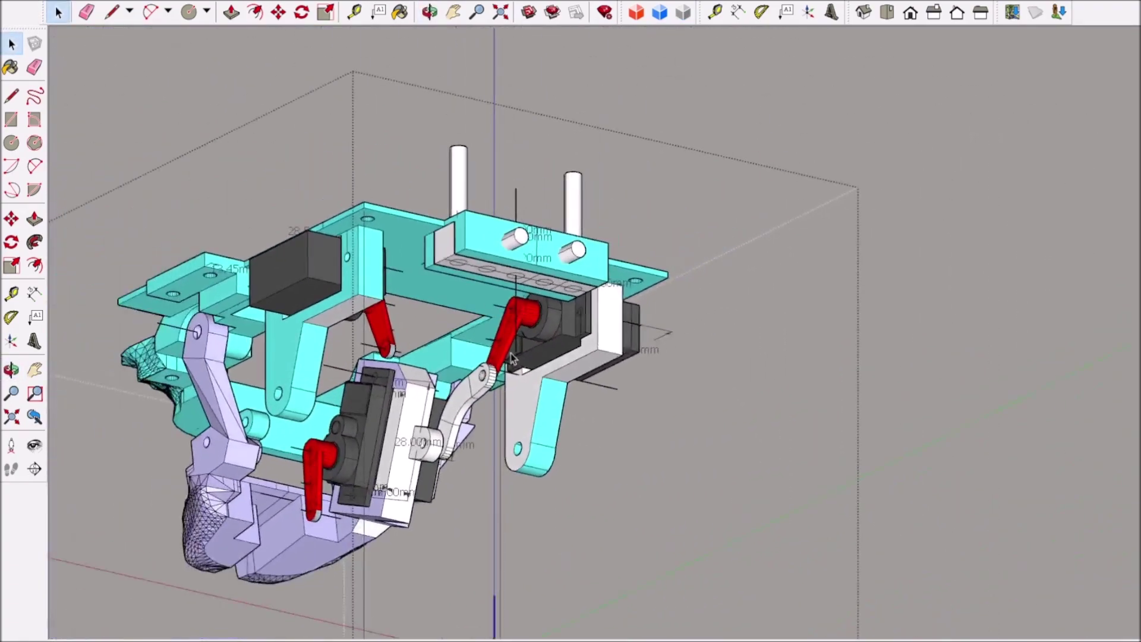
{"action": "left_click", "coordinate": [948, 308]}
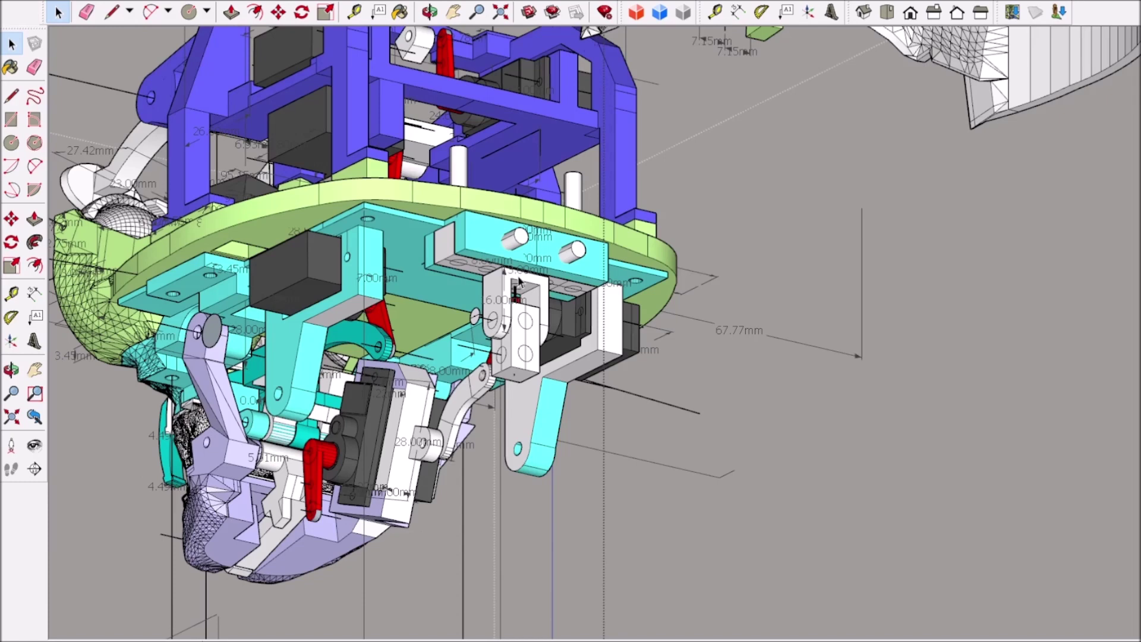
- Orbit and zoom to bring the model's top and the floating skull cap into view
{"action": "scroll", "coordinate": [519, 281], "scroll_direction": "up", "scroll_amount": 3}
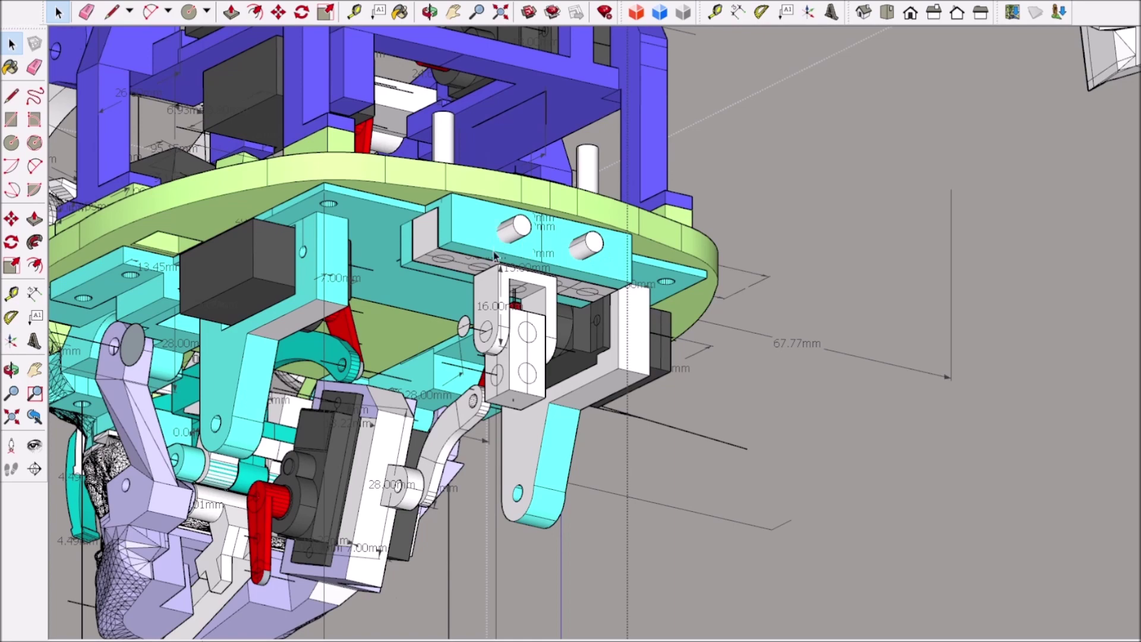
{"action": "left_click_drag", "start_coordinate": [495, 256], "coordinate": [590, 370]}
{"action": "scroll", "coordinate": [523, 303], "scroll_direction": "up", "scroll_amount": 4}
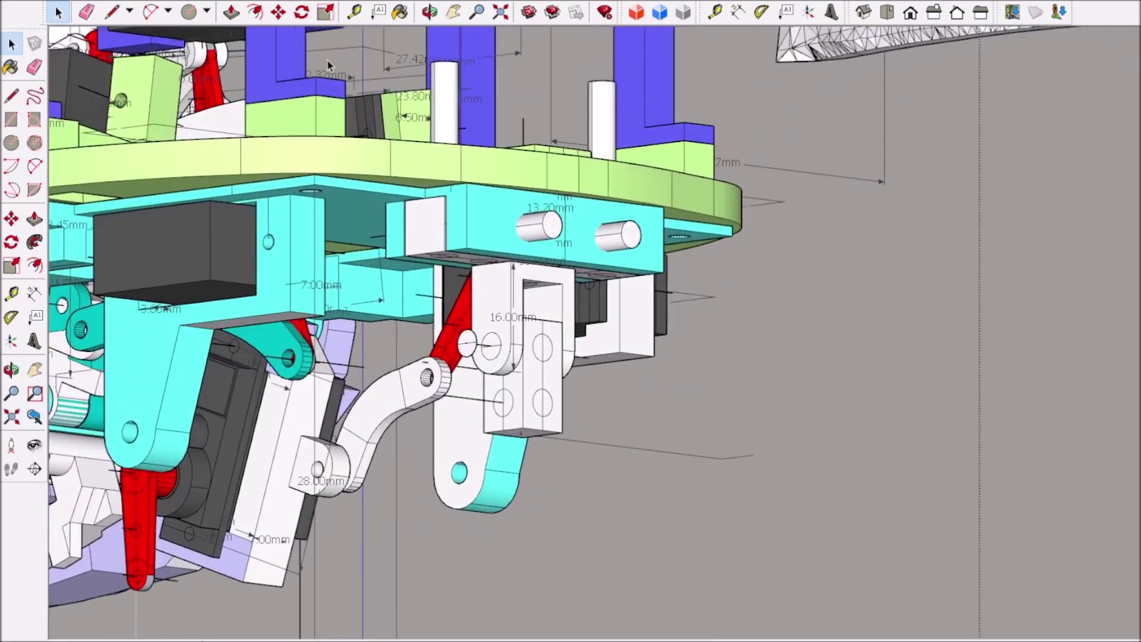
{"action": "scroll", "coordinate": [366, 148], "scroll_direction": "down", "scroll_amount": 6}
{"action": "scroll", "coordinate": [450, 194], "scroll_direction": "up", "scroll_amount": 2}
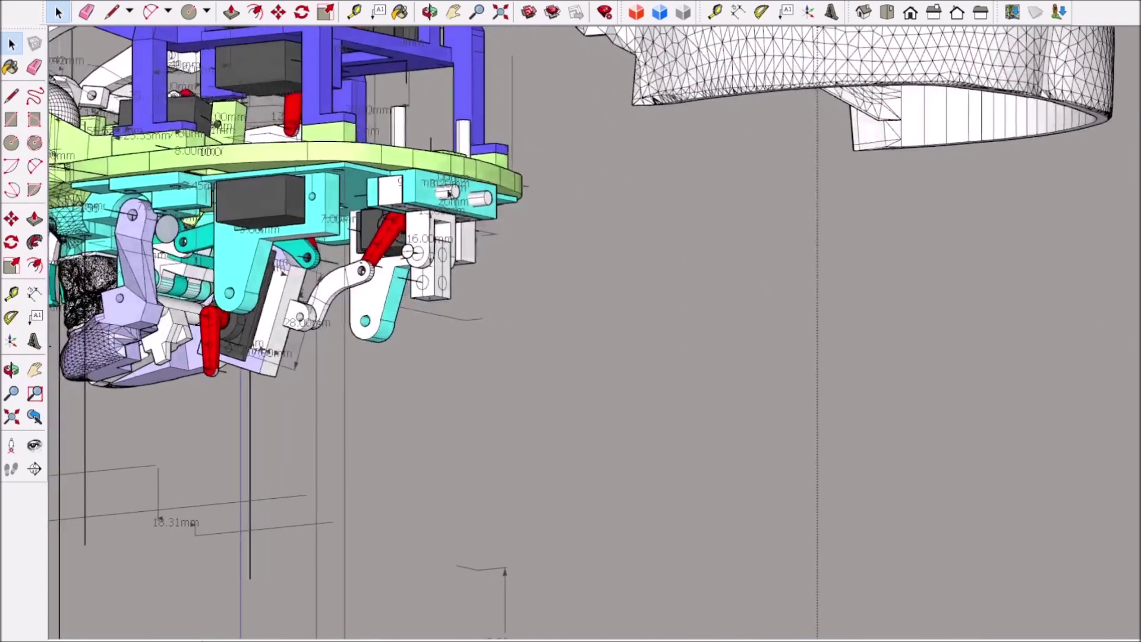
{"action": "scroll", "coordinate": [345, 170], "scroll_direction": "up", "scroll_amount": 3}
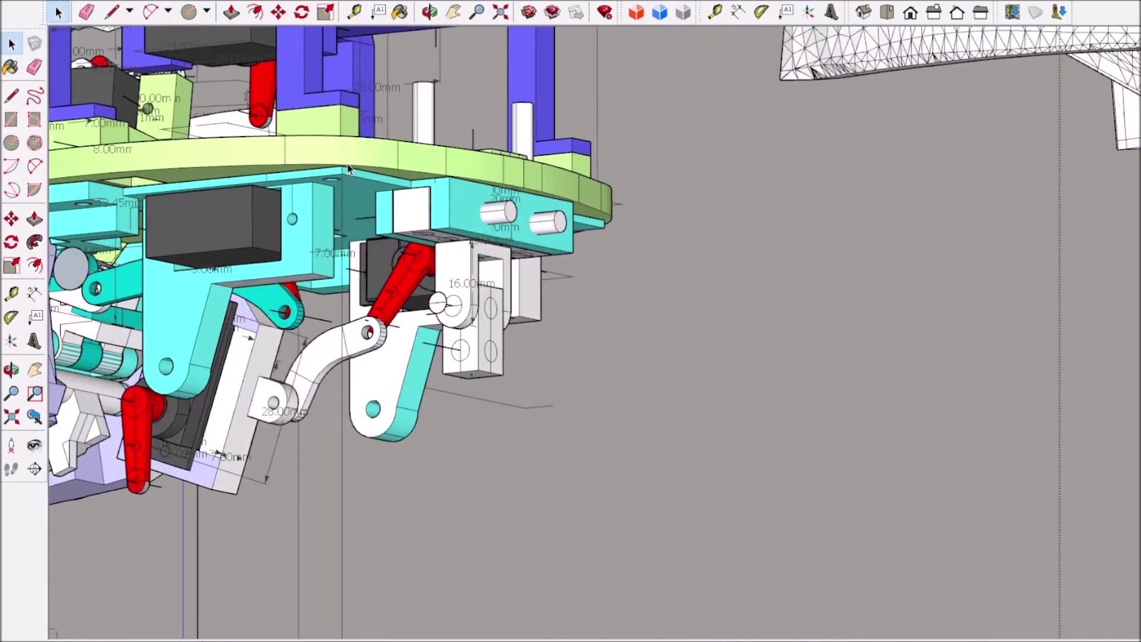
{"action": "scroll", "coordinate": [349, 169], "scroll_direction": "down", "scroll_amount": 3}
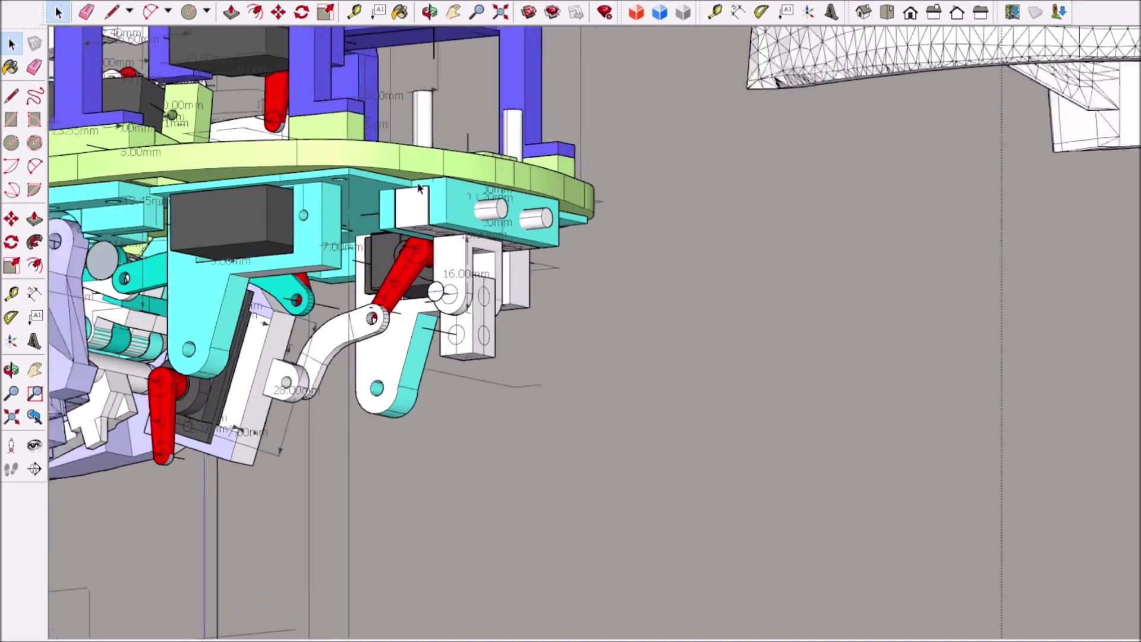
{"action": "scroll", "coordinate": [221, 199], "scroll_direction": "down", "scroll_amount": 3}
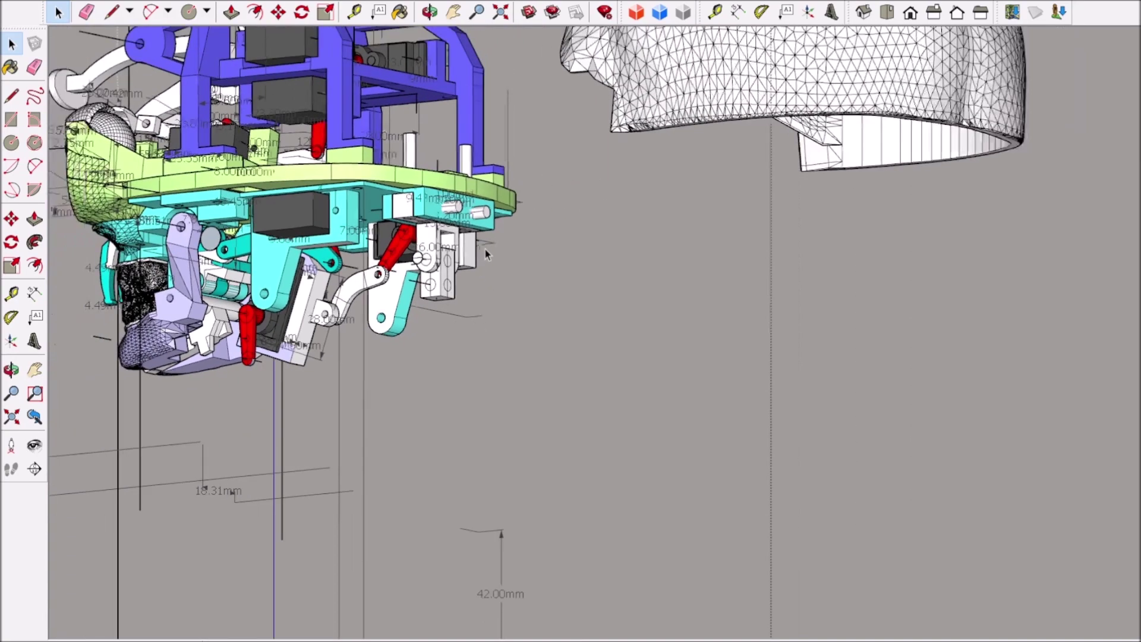
{"action": "scroll", "coordinate": [562, 297], "scroll_direction": "up", "scroll_amount": 3}
{"action": "scroll", "coordinate": [561, 296], "scroll_direction": "down", "scroll_amount": 3}
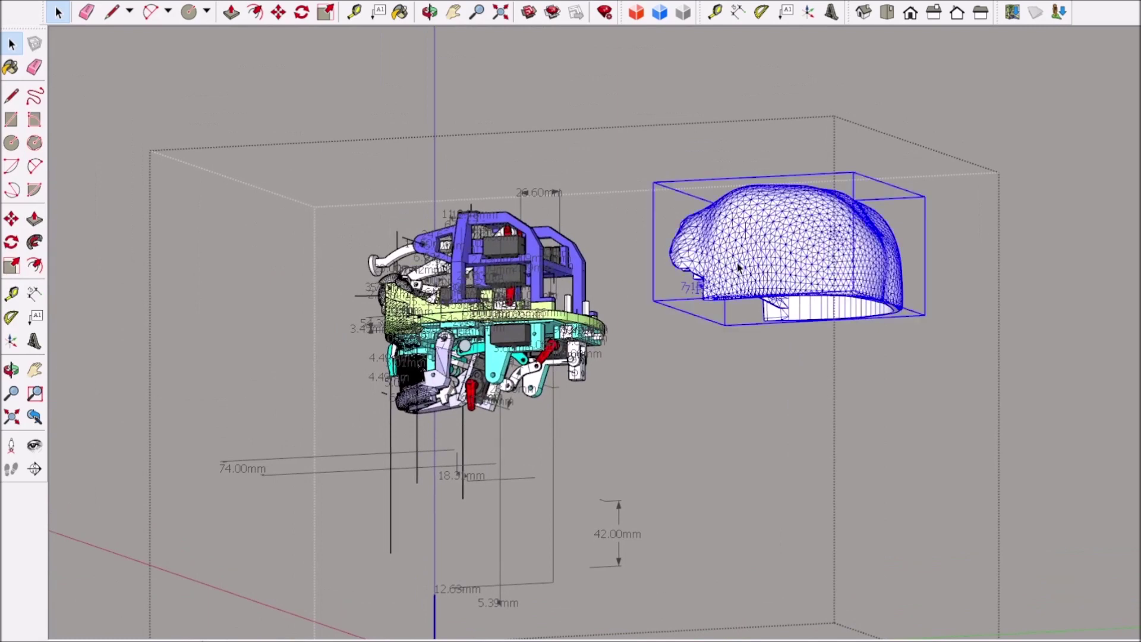
- In Right view, move the skull cap by its lower corner onto the top of the head
{"action": "left_click", "coordinate": [740, 269]}
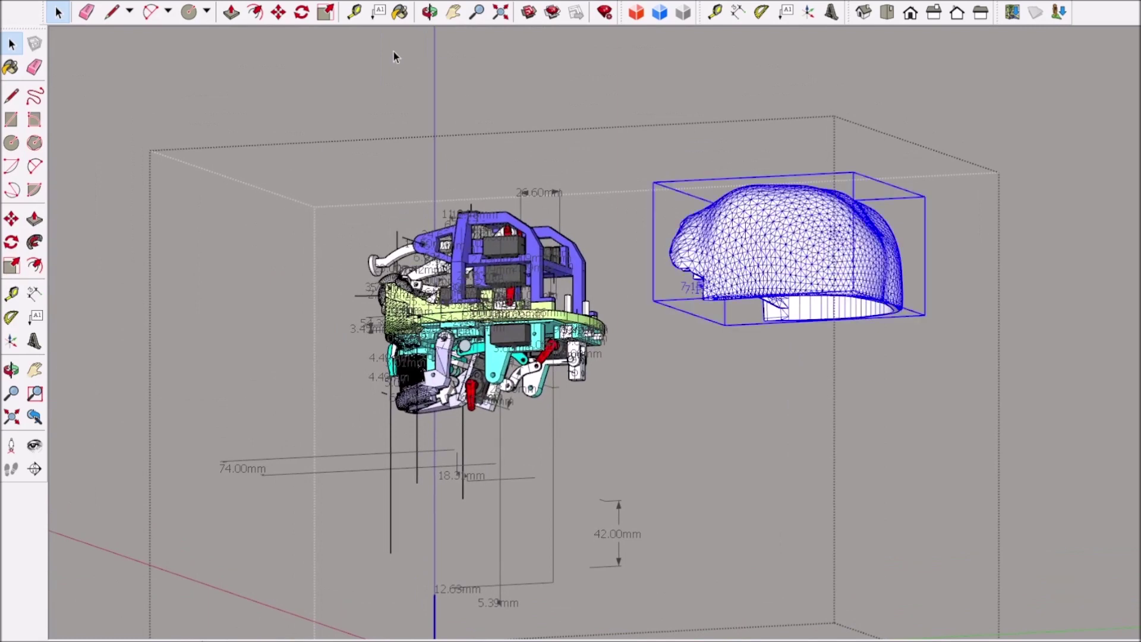
{"action": "left_click", "coordinate": [279, 12]}
{"action": "key", "text": "F5"}
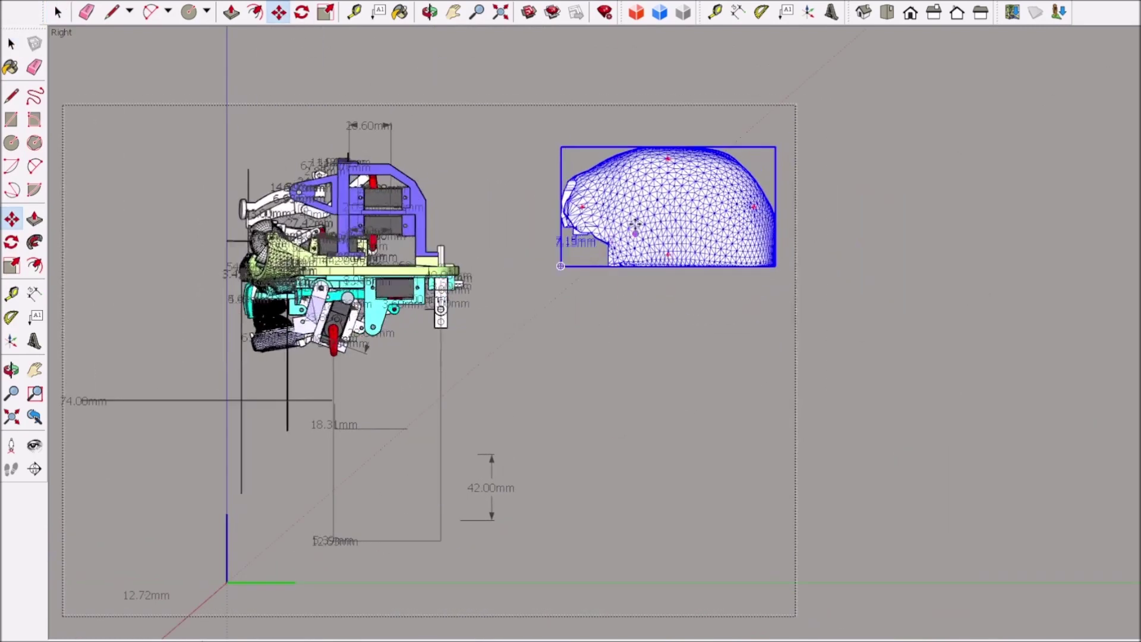
{"action": "left_click", "coordinate": [654, 115]}
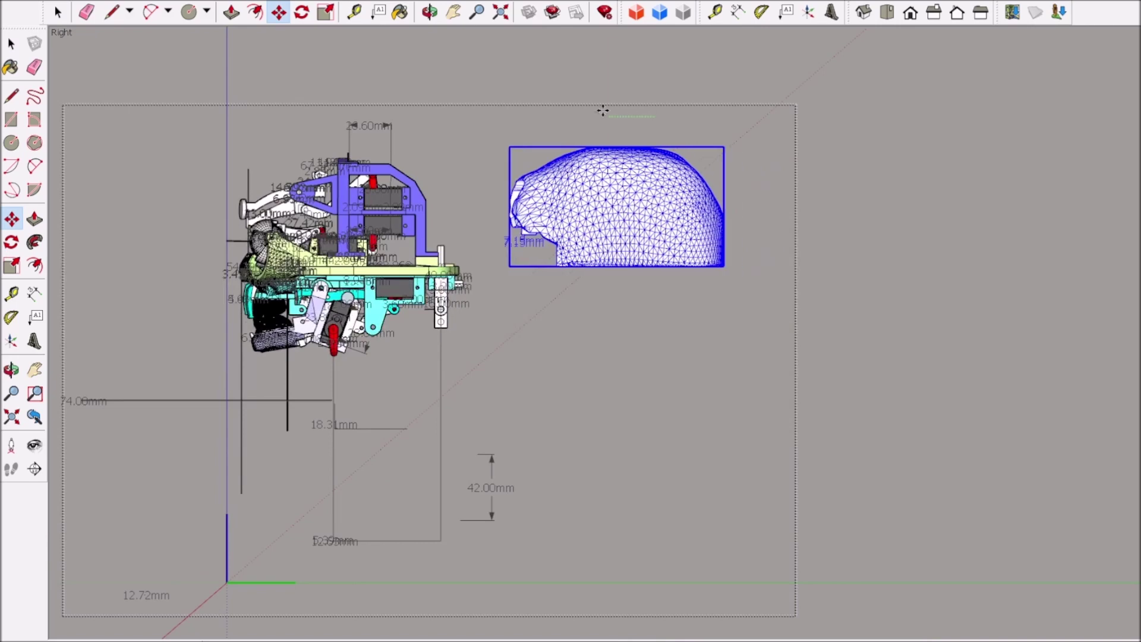
{"action": "left_click", "coordinate": [335, 110]}
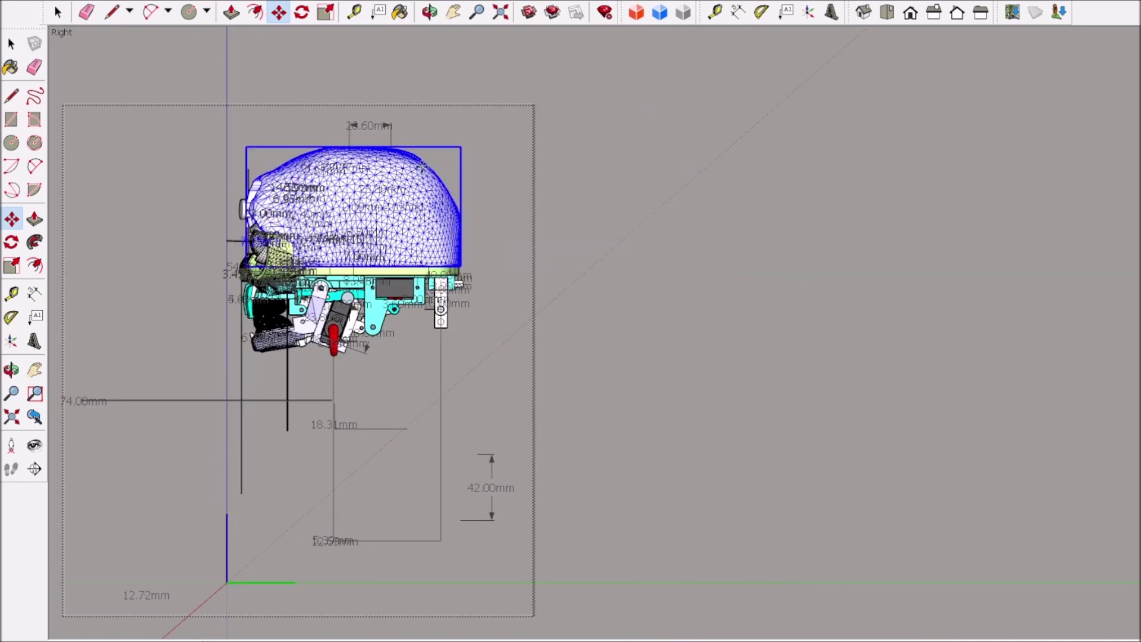
{"action": "left_click_drag", "start_coordinate": [416, 226], "coordinate": [484, 246]}
{"action": "scroll", "coordinate": [891, 227], "scroll_direction": "down", "scroll_amount": 8}
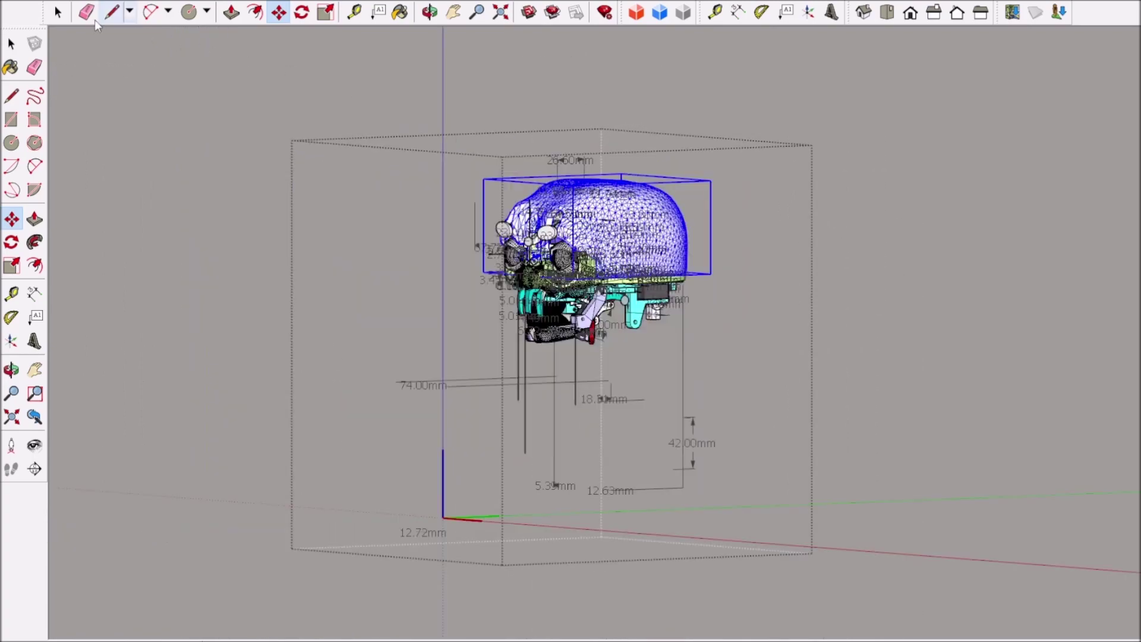
- Exit the skull cap group and orbit to a frontal view of head, neck and cyan chest cover
{"action": "left_click", "coordinate": [58, 11]}
{"action": "left_click", "coordinate": [440, 270]}
{"action": "scroll", "coordinate": [440, 270], "scroll_direction": "up", "scroll_amount": 4}
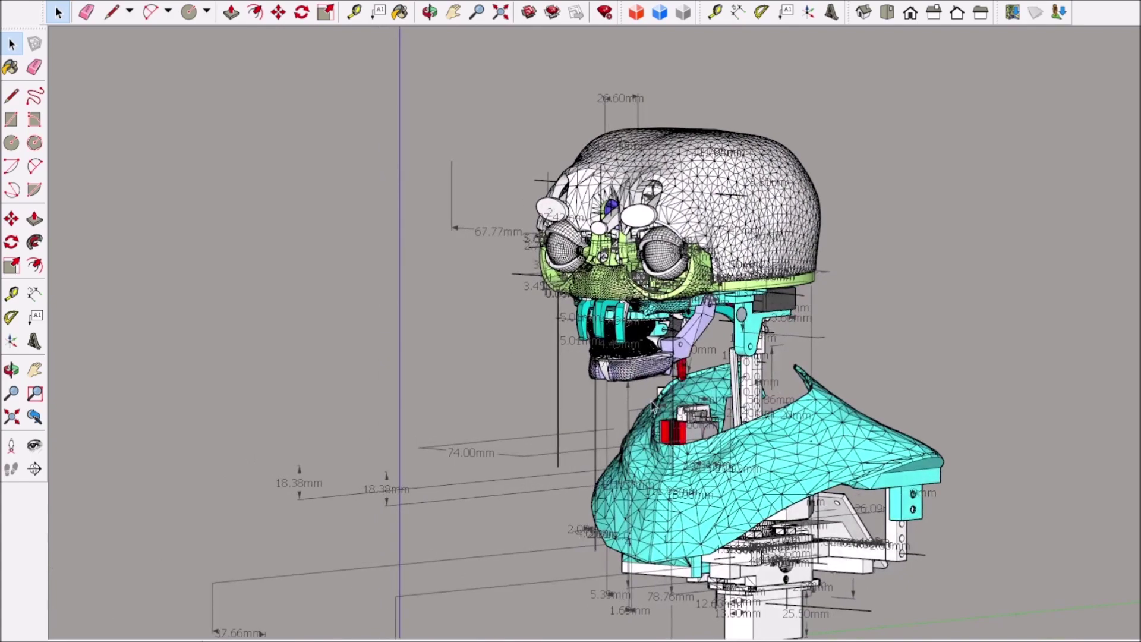
{"action": "scroll", "coordinate": [787, 431], "scroll_direction": "up", "scroll_amount": 3}
{"action": "scroll", "coordinate": [872, 435], "scroll_direction": "down", "scroll_amount": 3}
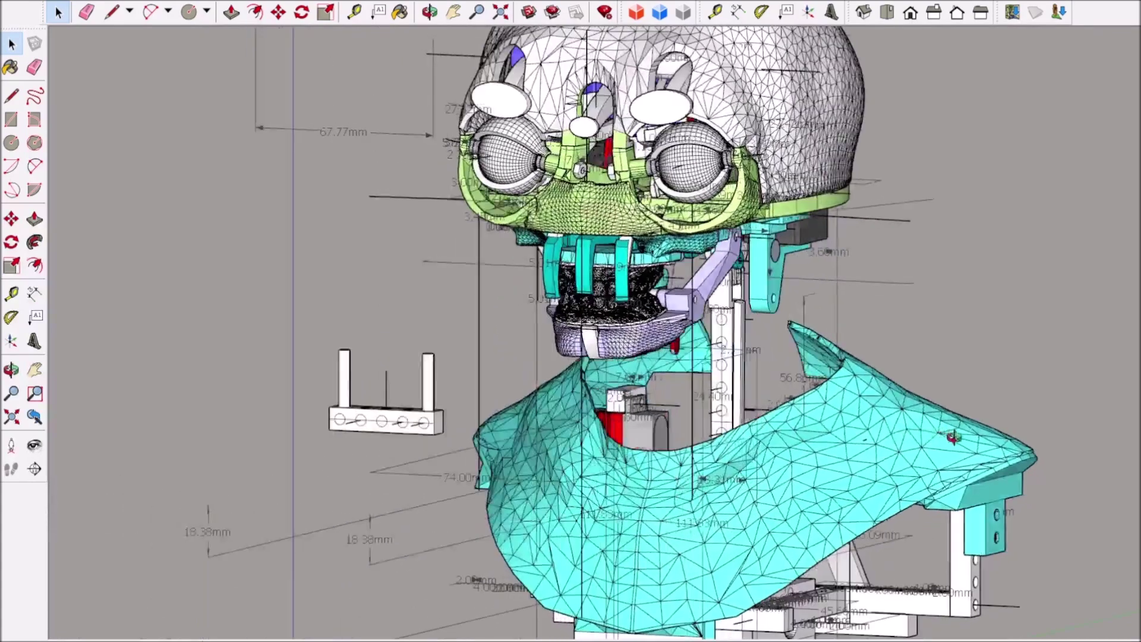
{"action": "left_click_drag", "start_coordinate": [872, 436], "coordinate": [945, 420]}
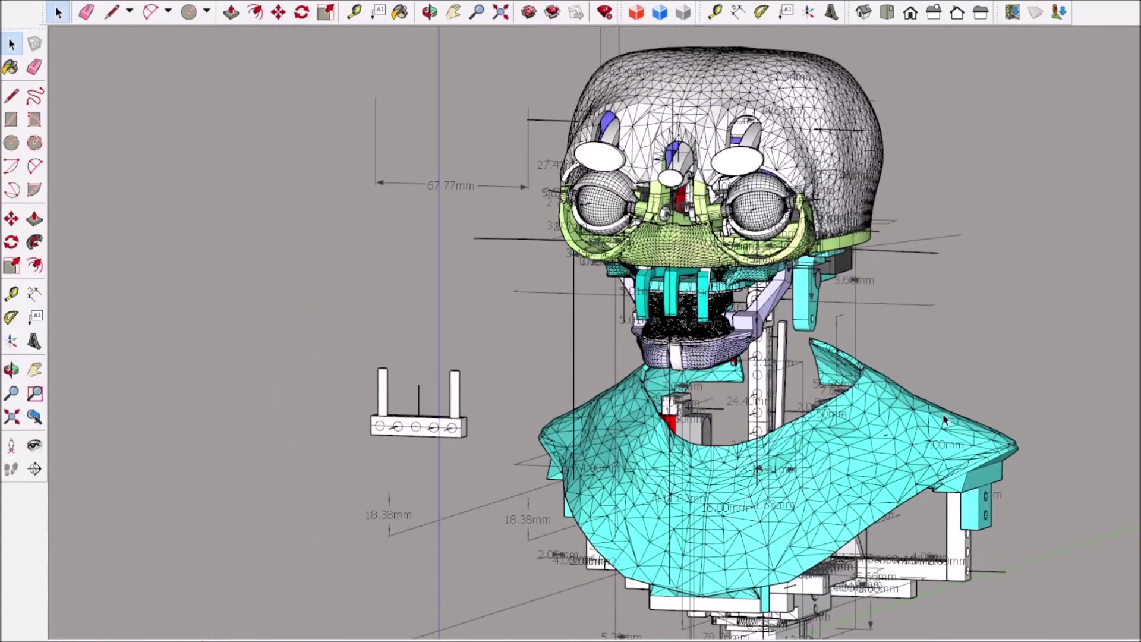